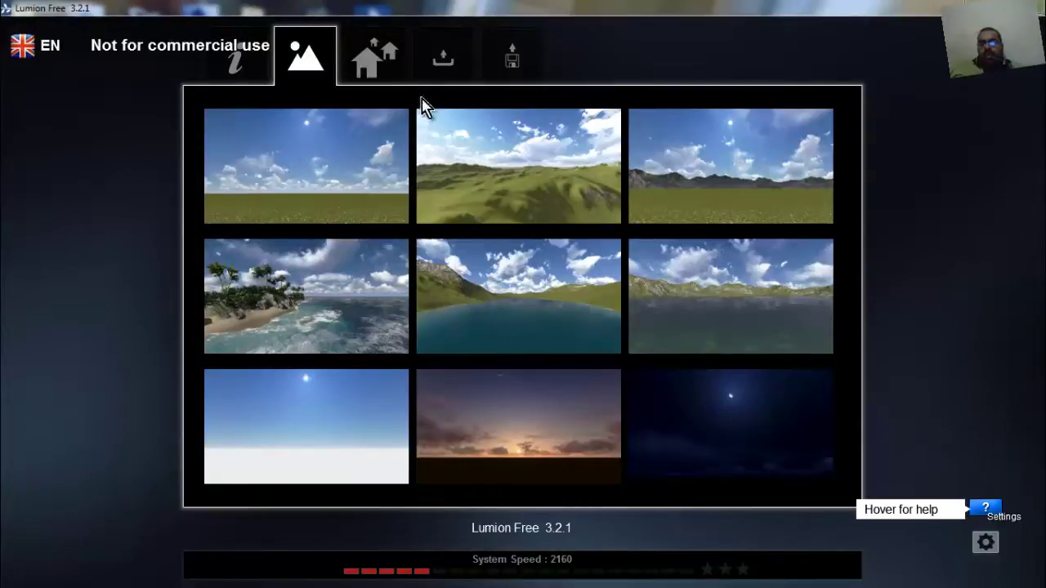
# Start a new scene from the Sunny Day landscape preset.
pyautogui.click(249, 50)
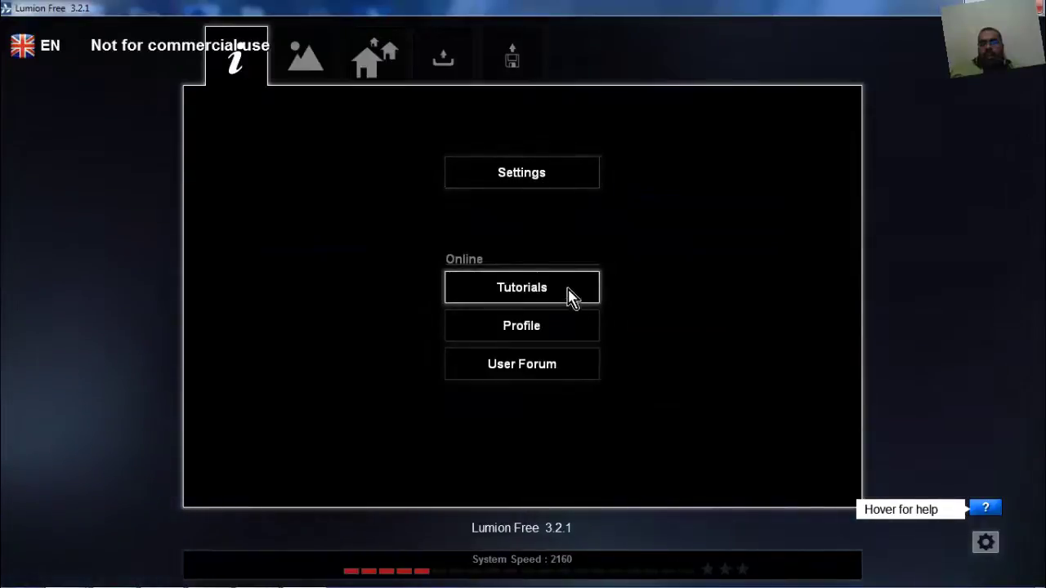
pyautogui.click(309, 57)
pyautogui.moveTo(307, 166)
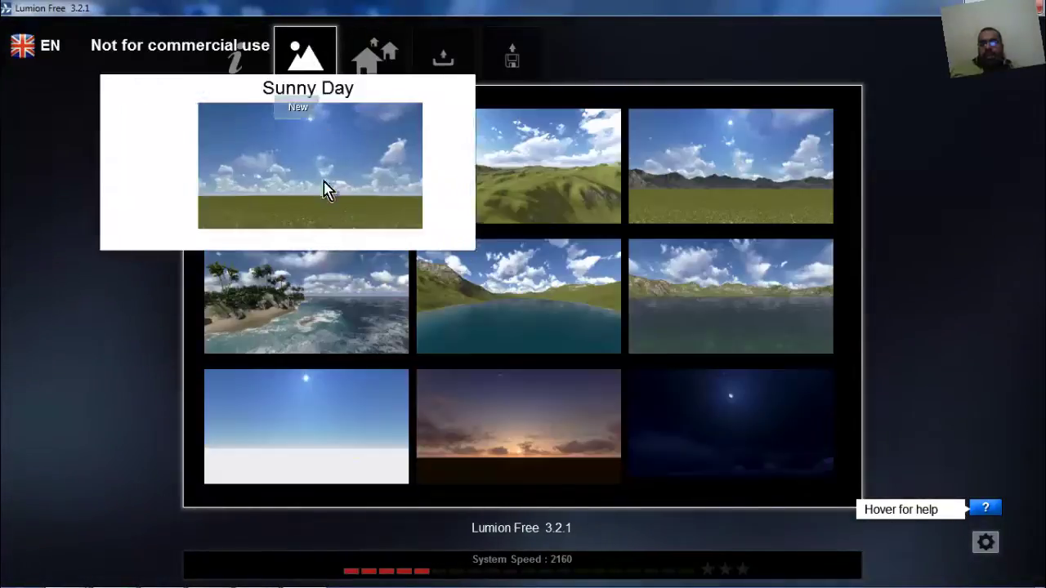
pyautogui.click(376, 43)
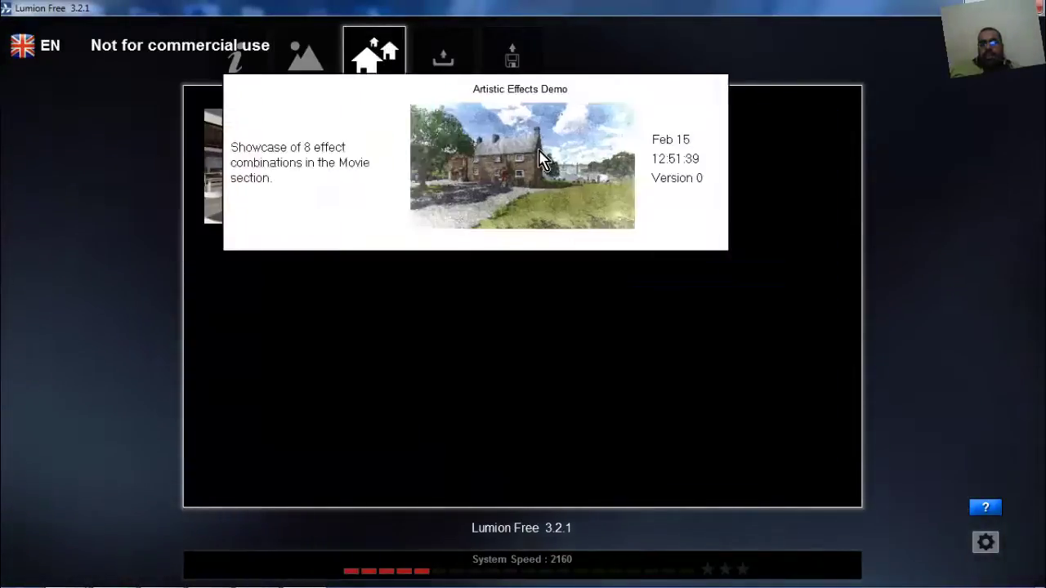
pyautogui.click(313, 55)
pyautogui.moveTo(306, 303)
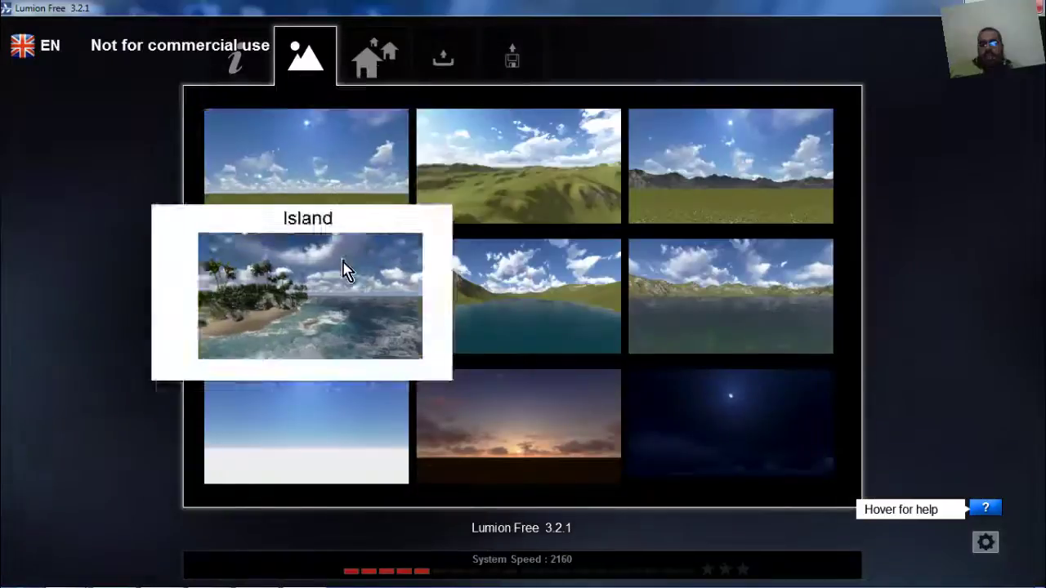
pyautogui.click(321, 172)
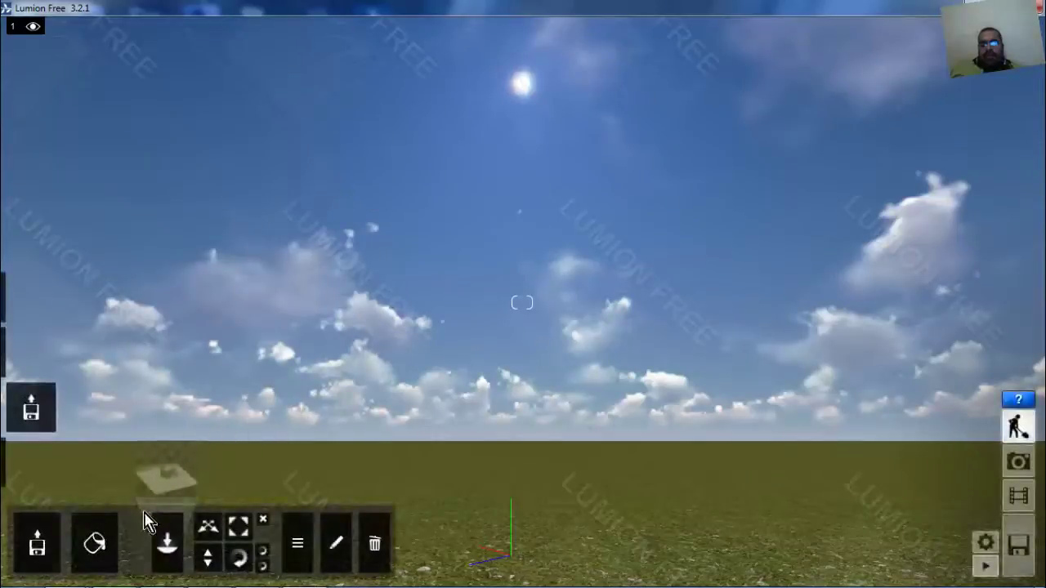
# Choose smith house.FBX as the new model to import.
pyautogui.click(51, 535)
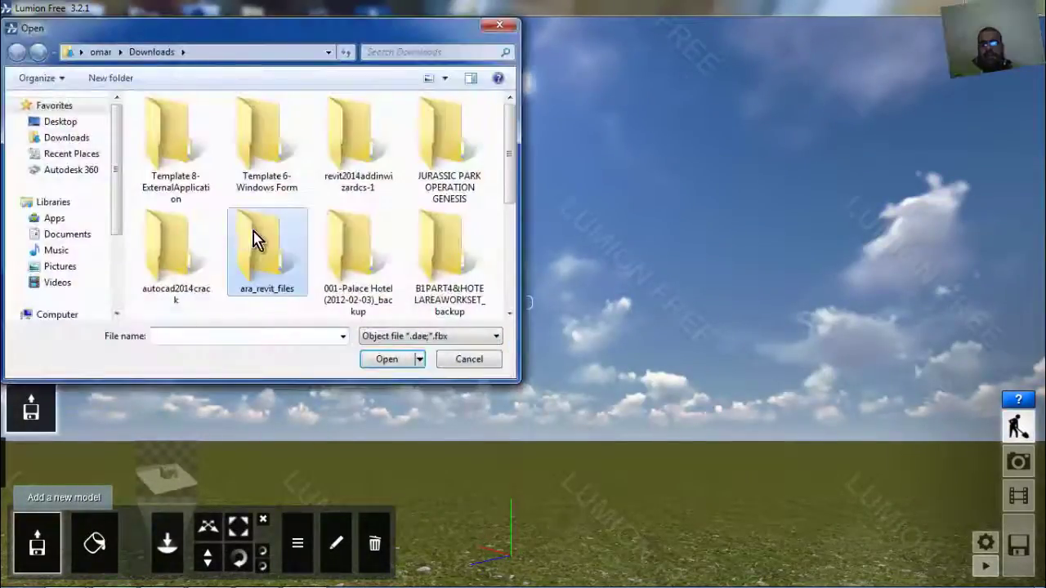
pyautogui.scroll(-2, 254, 237)
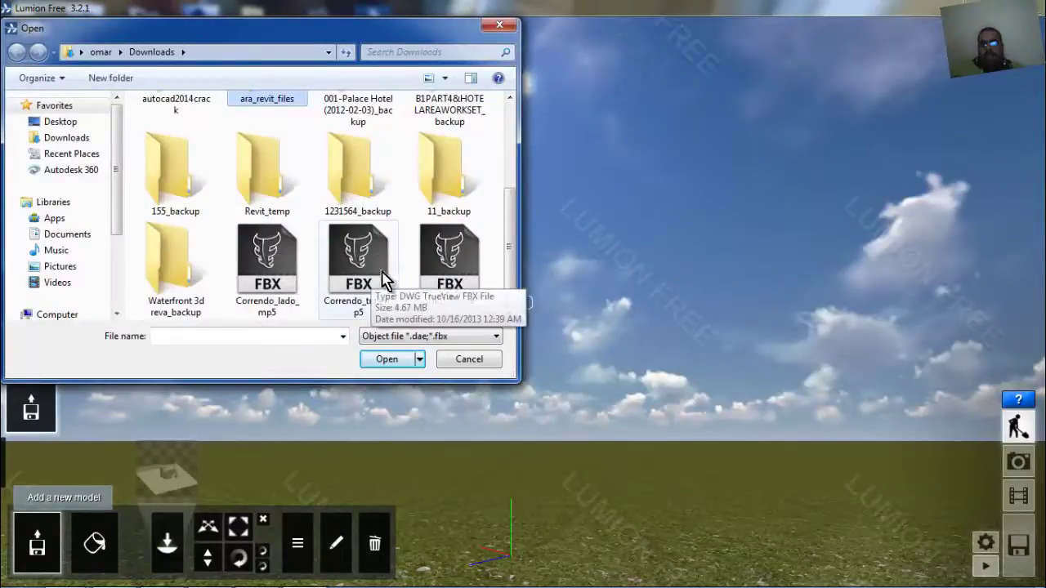
pyautogui.click(466, 281)
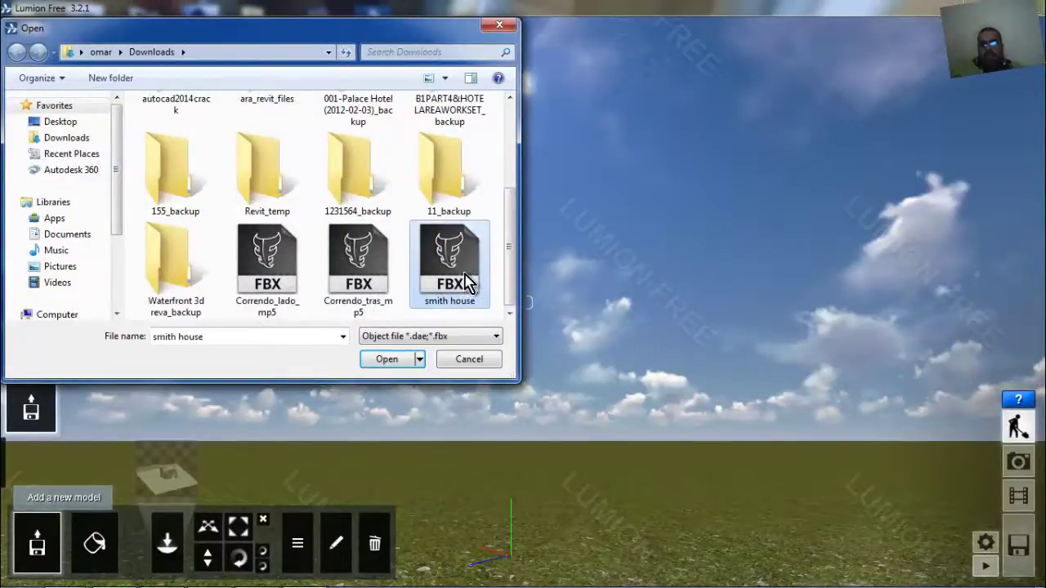
pyautogui.click(396, 367)
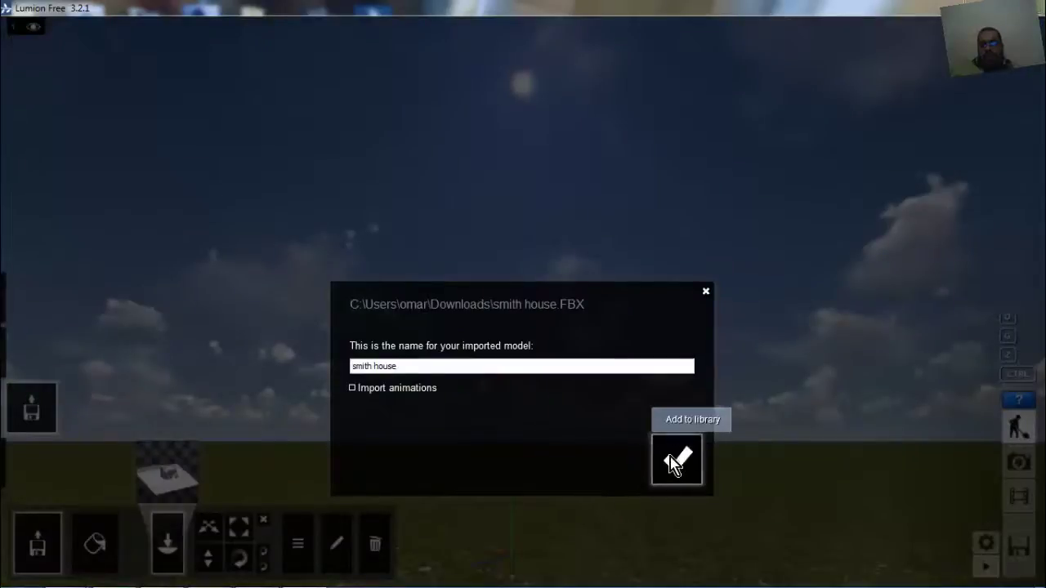
# Add the smith house to the library and set it down on the grass, then pull the view back.
pyautogui.click(674, 462)
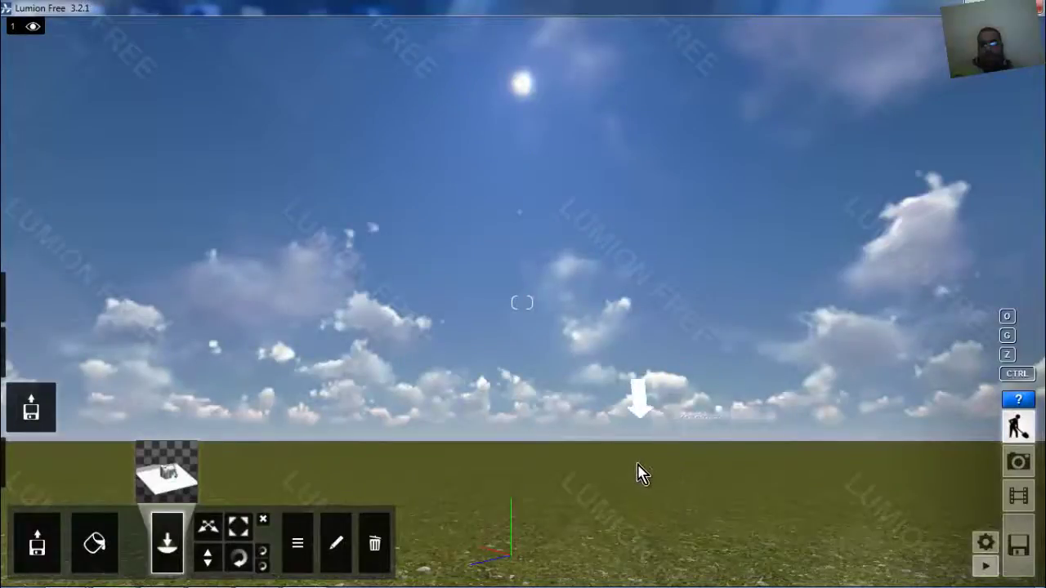
pyautogui.press('s')
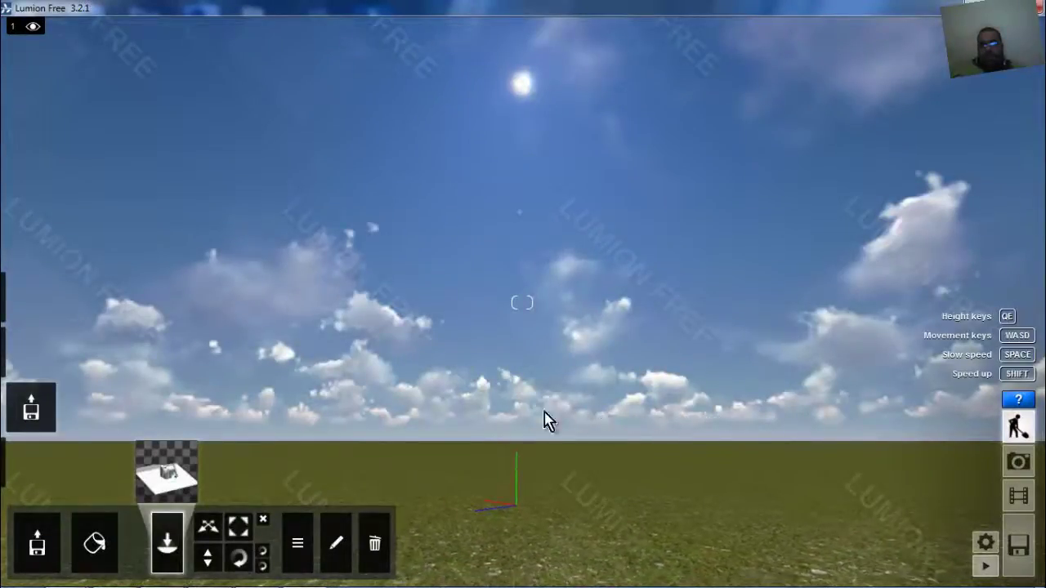
pyautogui.click(582, 436)
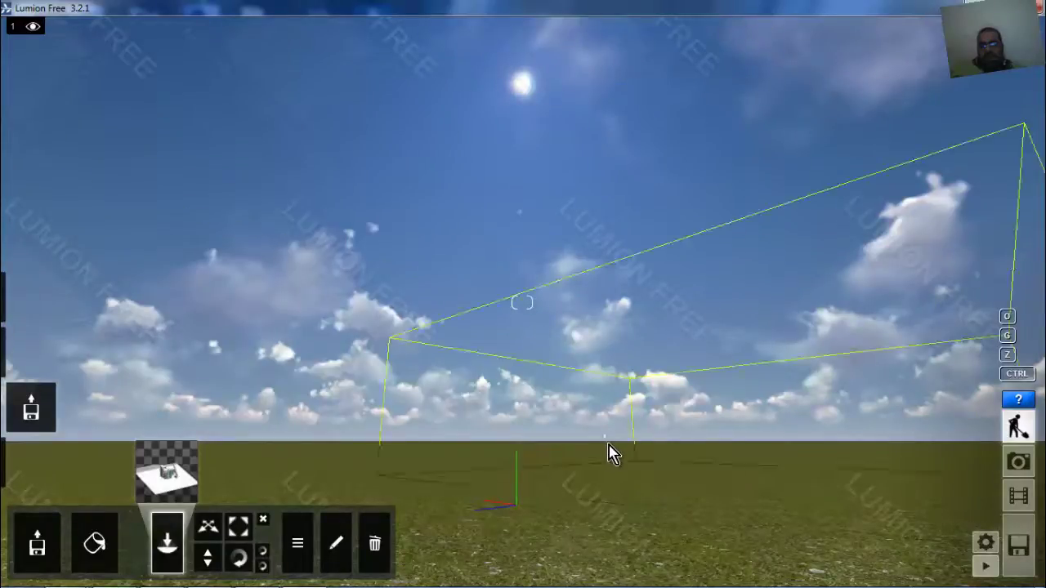
pyautogui.click(597, 441)
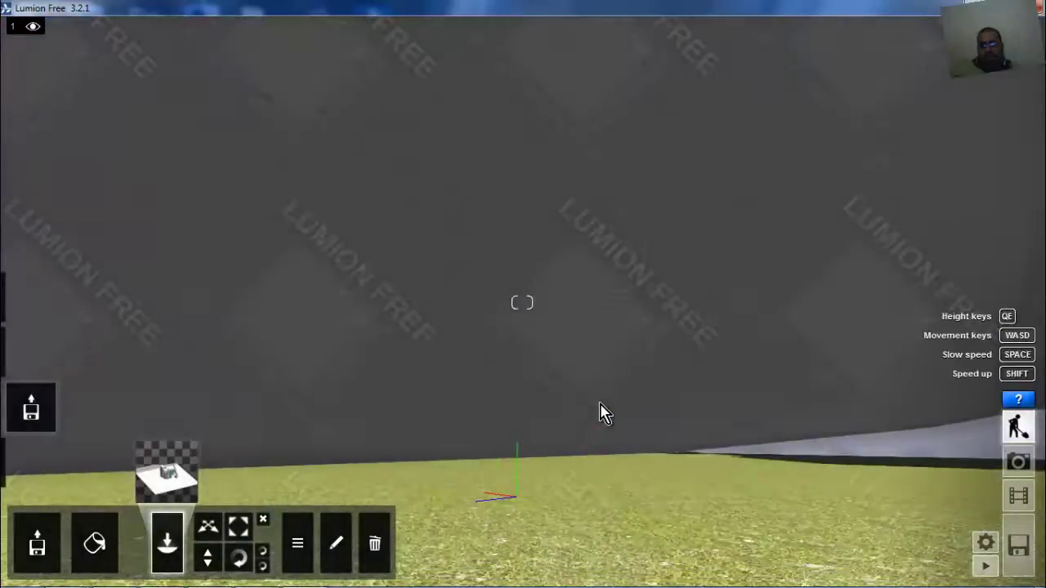
pyautogui.scroll(-5, 600, 413)
pyautogui.scroll(-2, 602, 415)
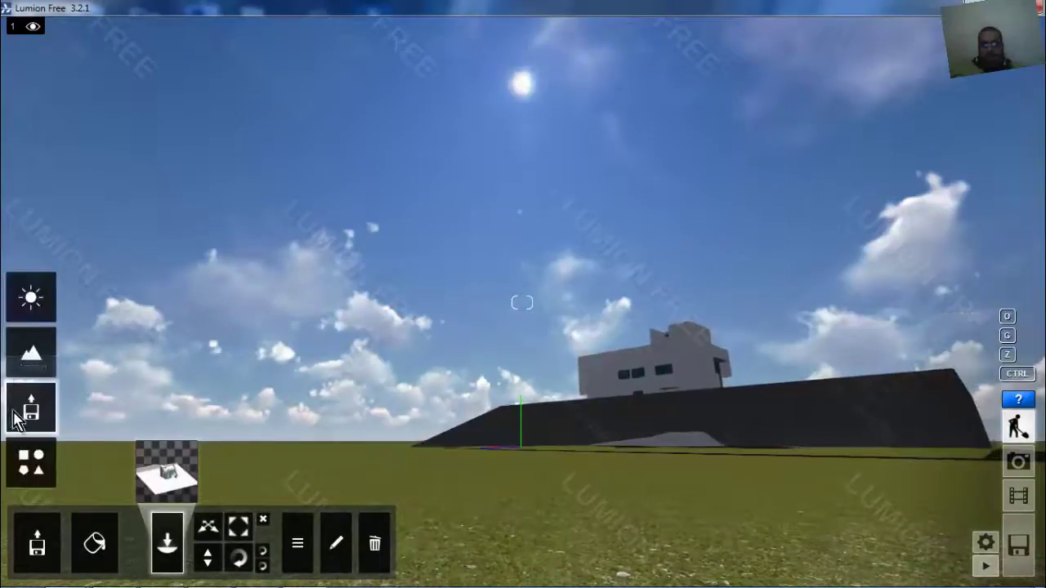
pyautogui.moveTo(31, 408)
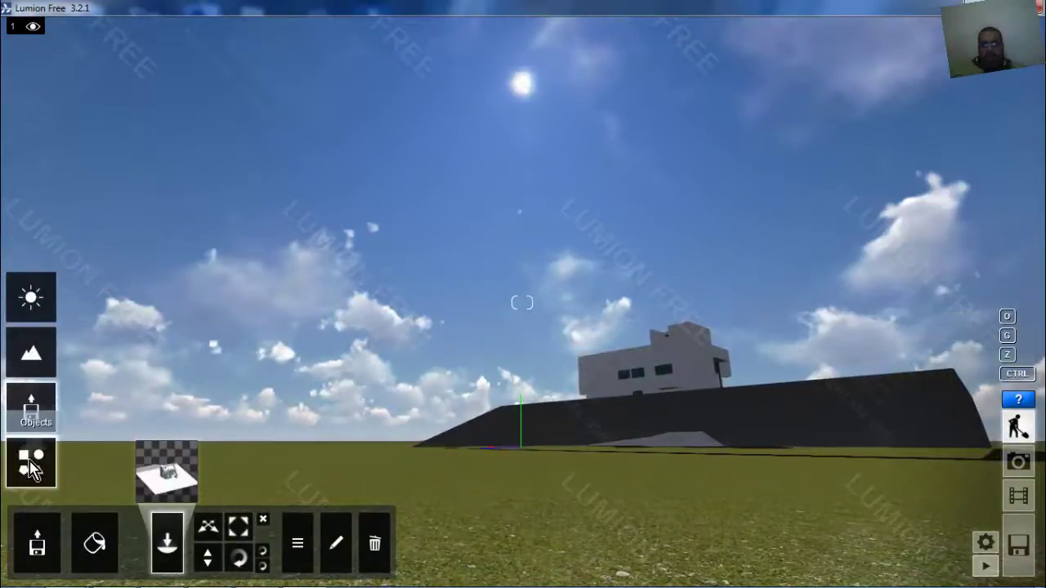
# Select the Bamboo4_Cluster_RT plant from the Nature library.
pyautogui.click(33, 470)
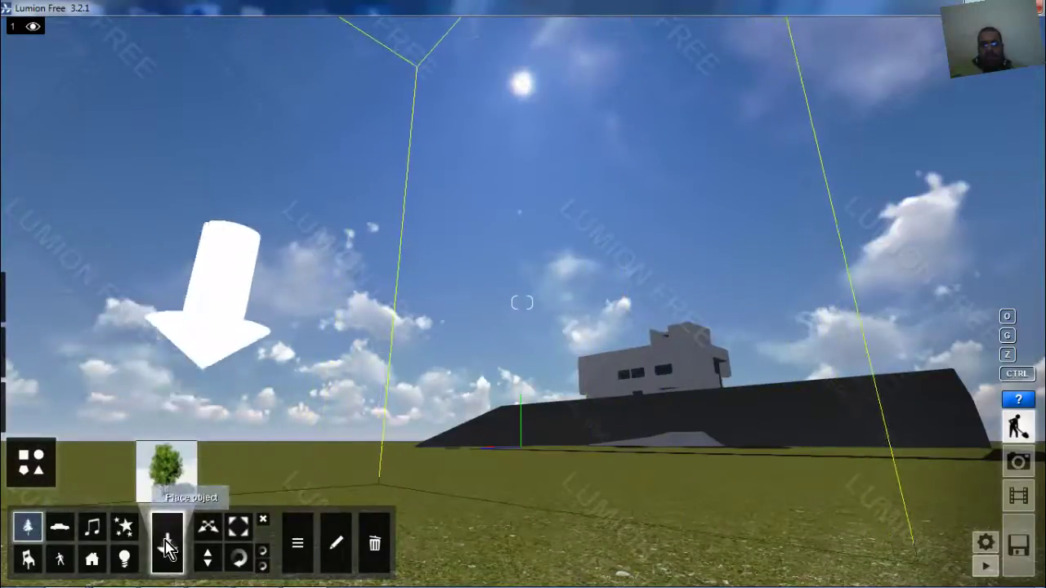
pyautogui.click(167, 465)
pyautogui.click(311, 244)
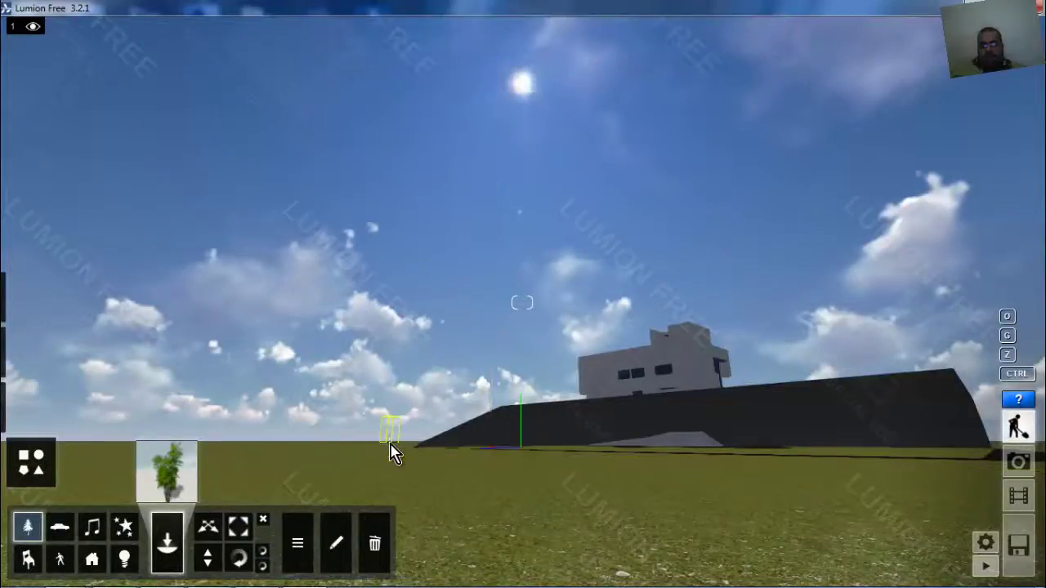
# Plant four bamboo clusters across the grass in front of the house.
pyautogui.click(423, 469)
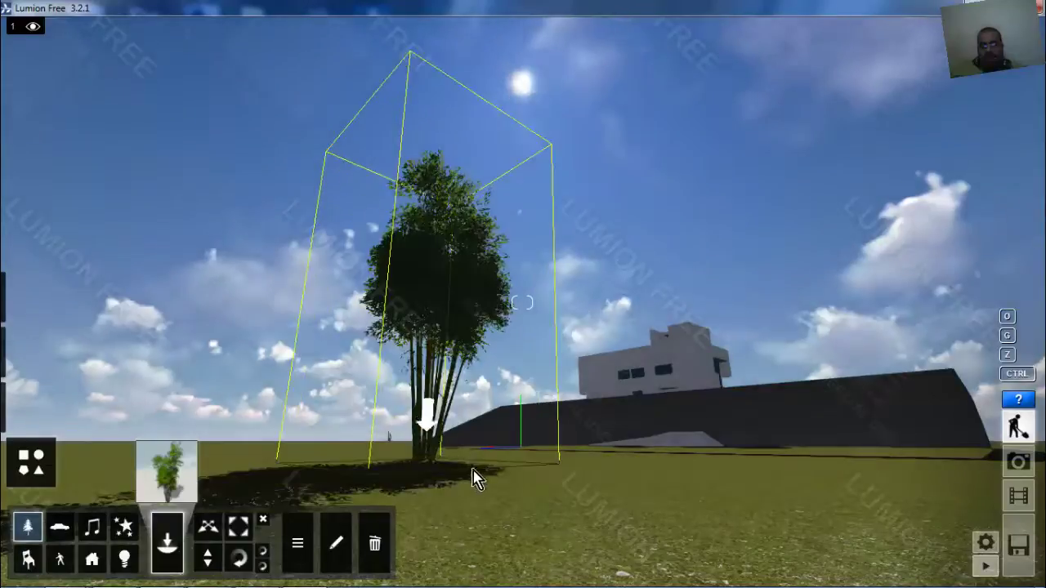
pyautogui.click(570, 486)
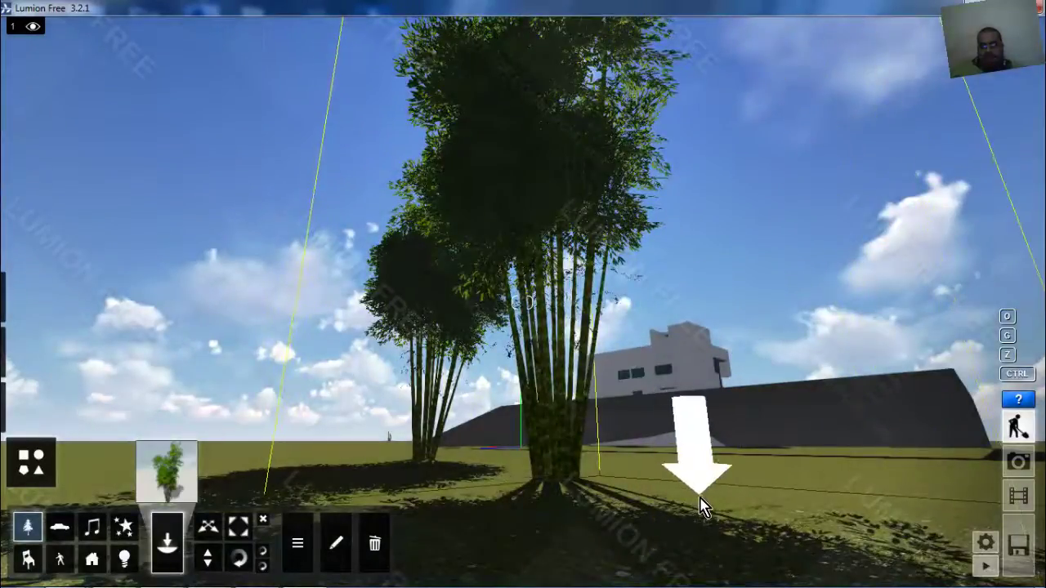
pyautogui.click(695, 497)
pyautogui.press('s')
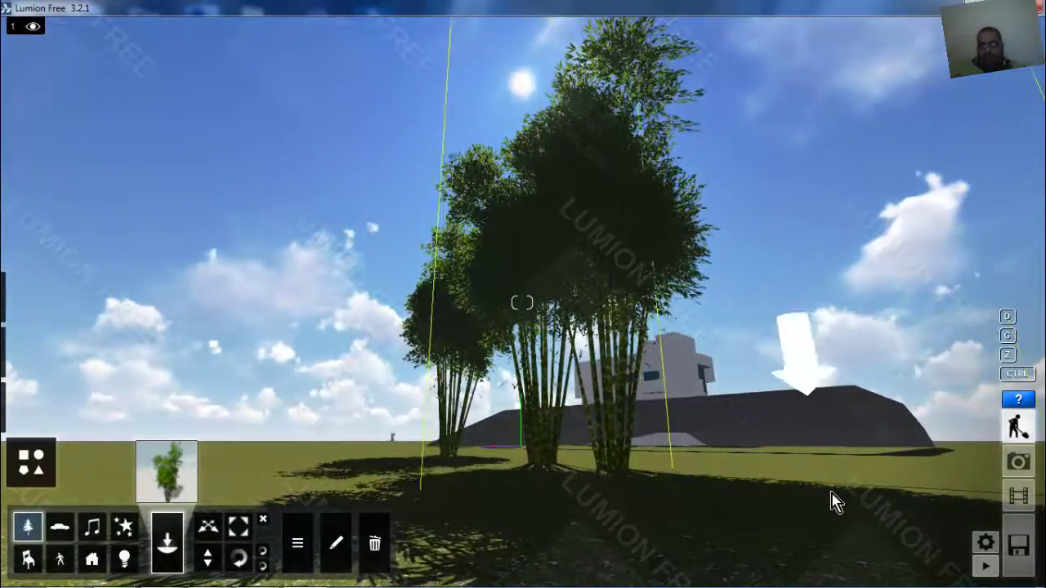
pyautogui.click(829, 500)
pyautogui.press('s')
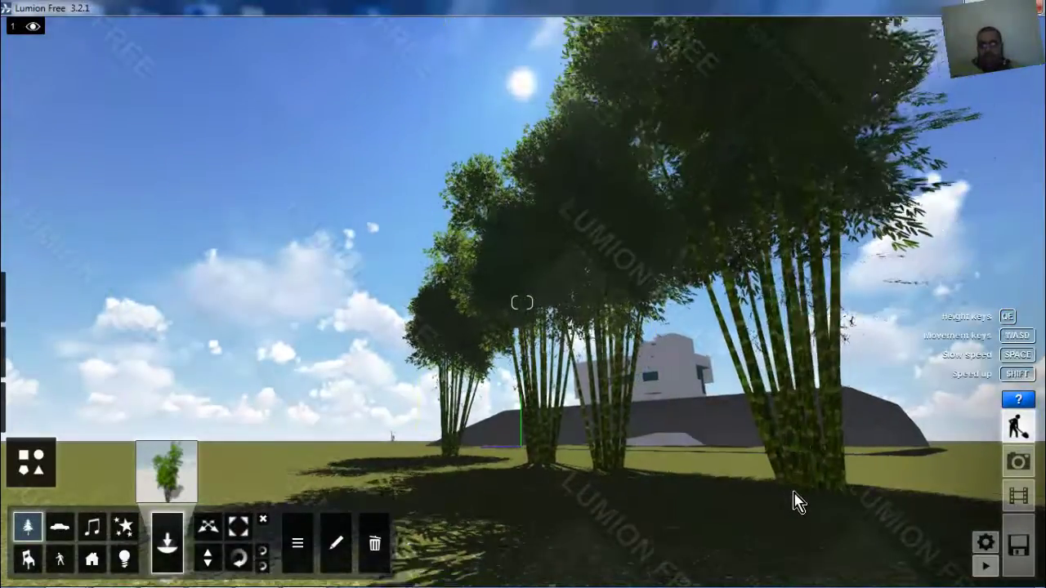
pyautogui.press('s')
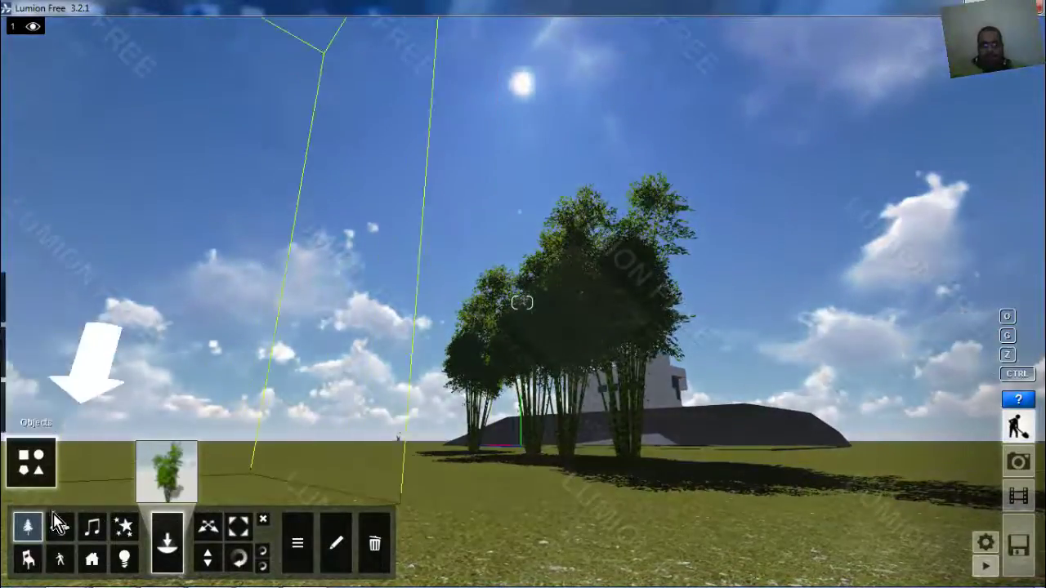
# Select Car_020 from the cars in the vehicle library.
pyautogui.click(72, 533)
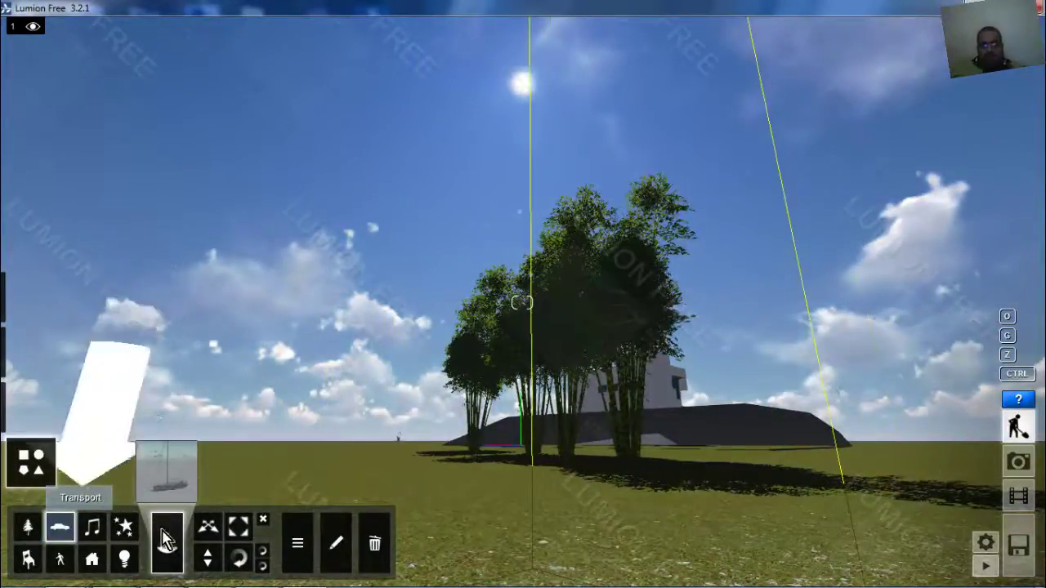
pyautogui.click(169, 495)
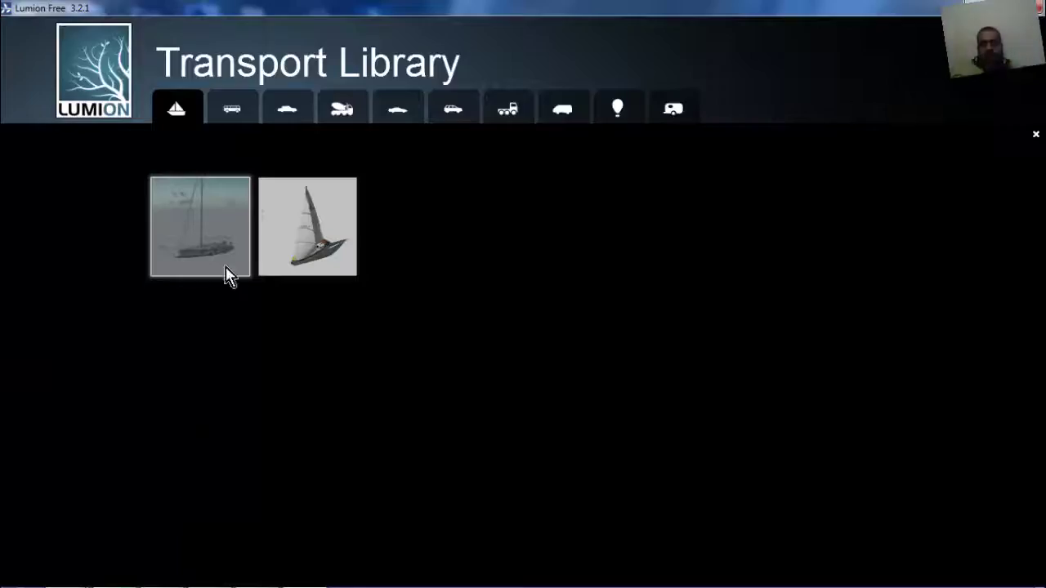
pyautogui.click(291, 113)
pyautogui.click(318, 272)
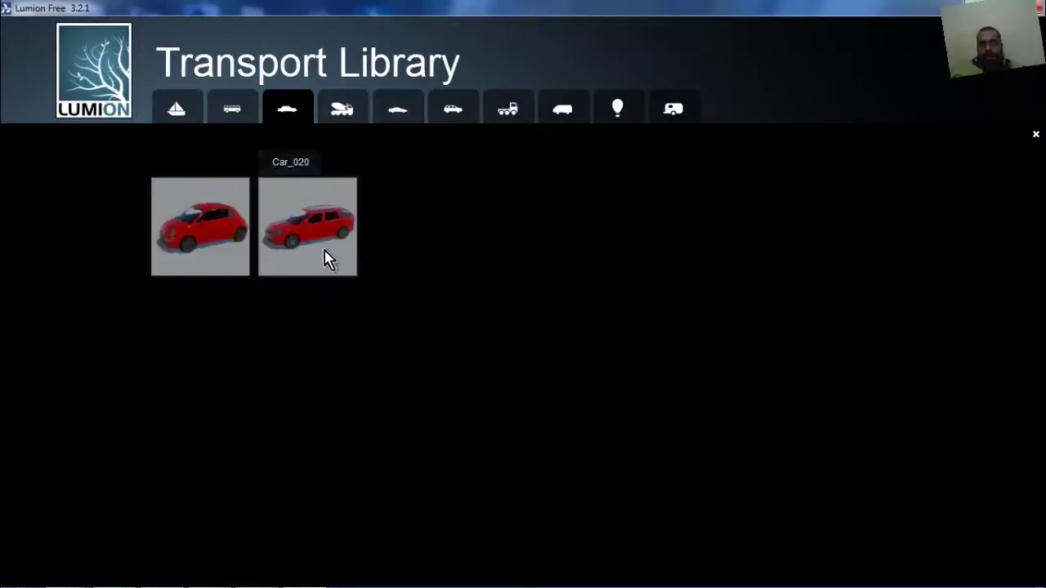
# Place a silver car on the grass and a dark car near the house.
pyautogui.press('s')
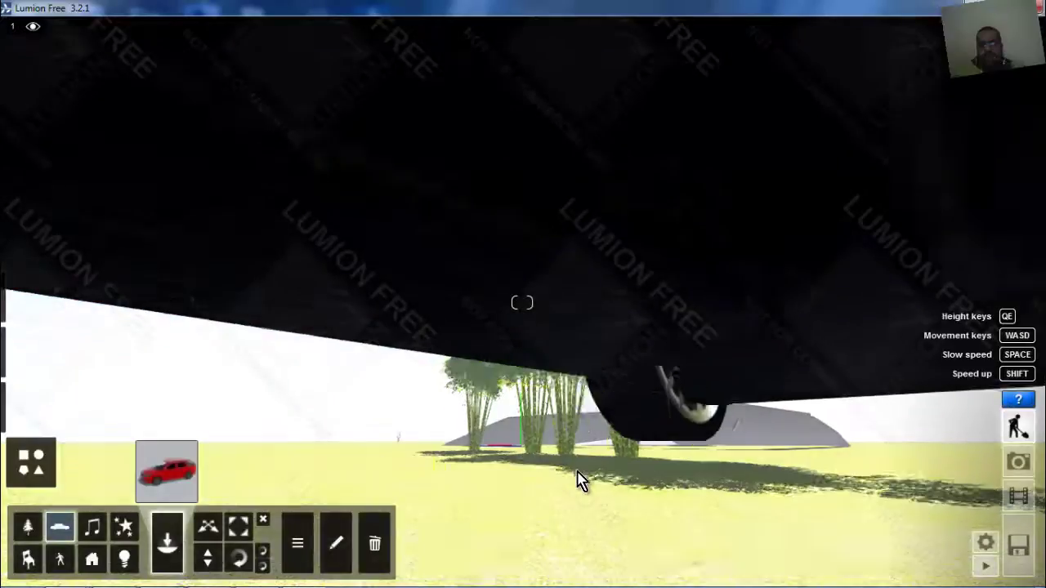
pyautogui.press('s')
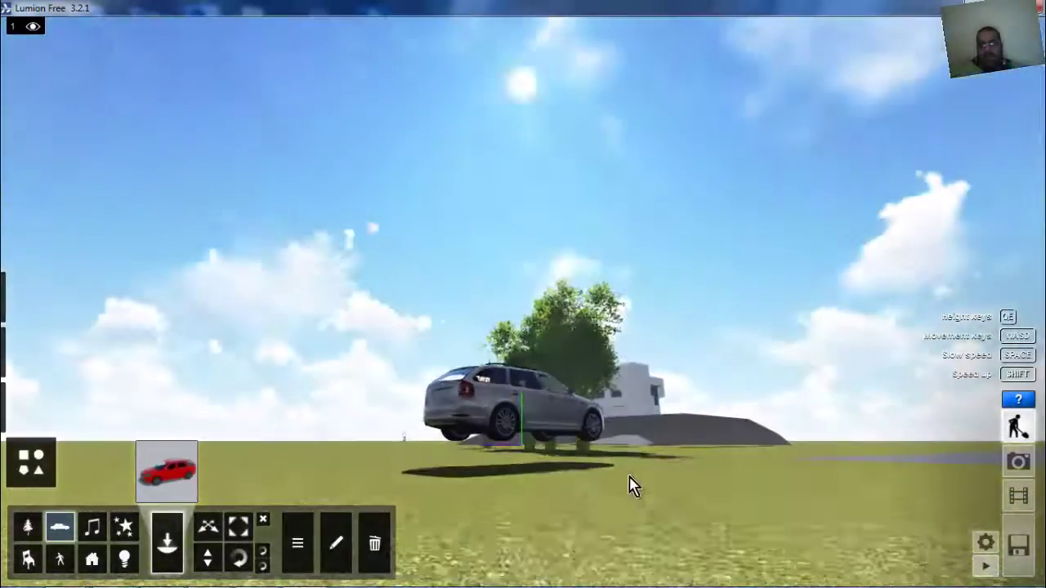
pyautogui.press('s')
pyautogui.press('s')
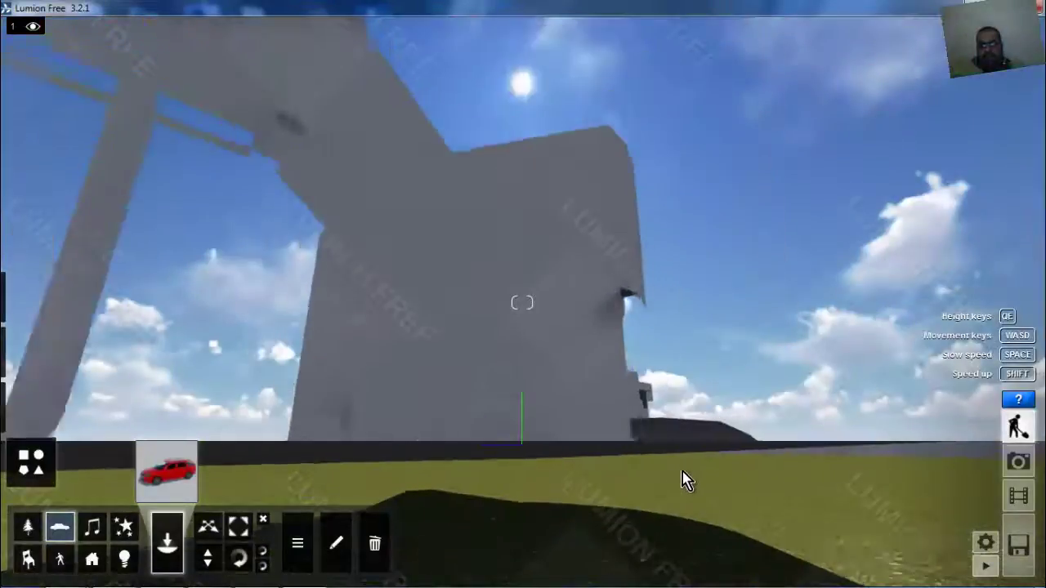
pyautogui.press('s')
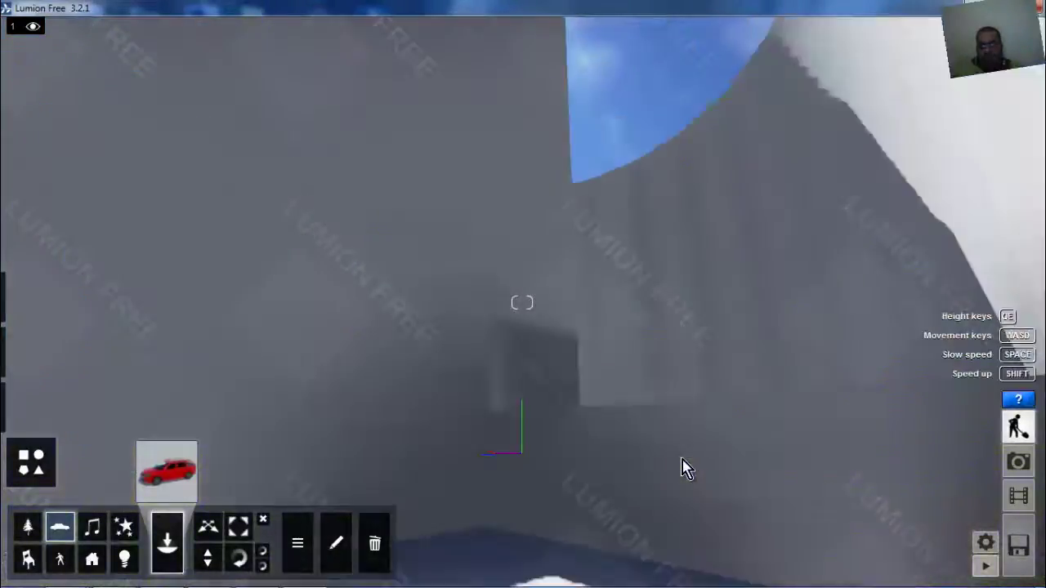
pyautogui.press('s')
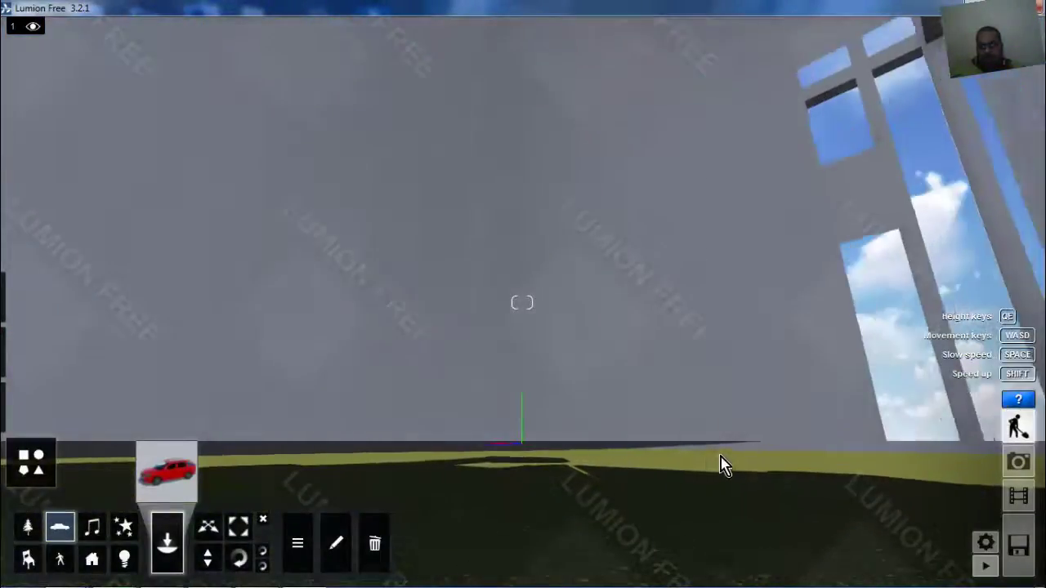
pyautogui.press('w')
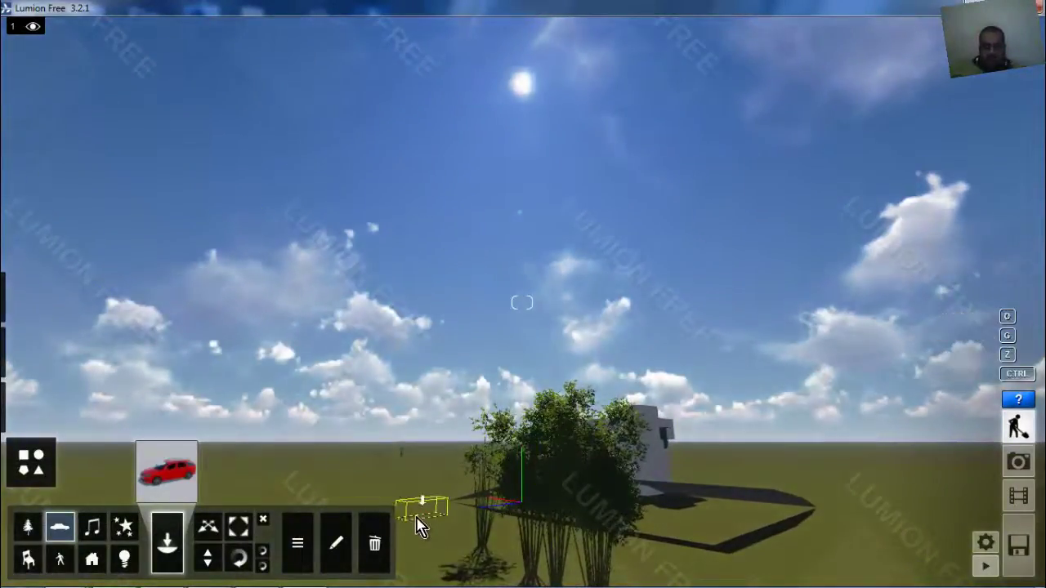
pyautogui.click(448, 531)
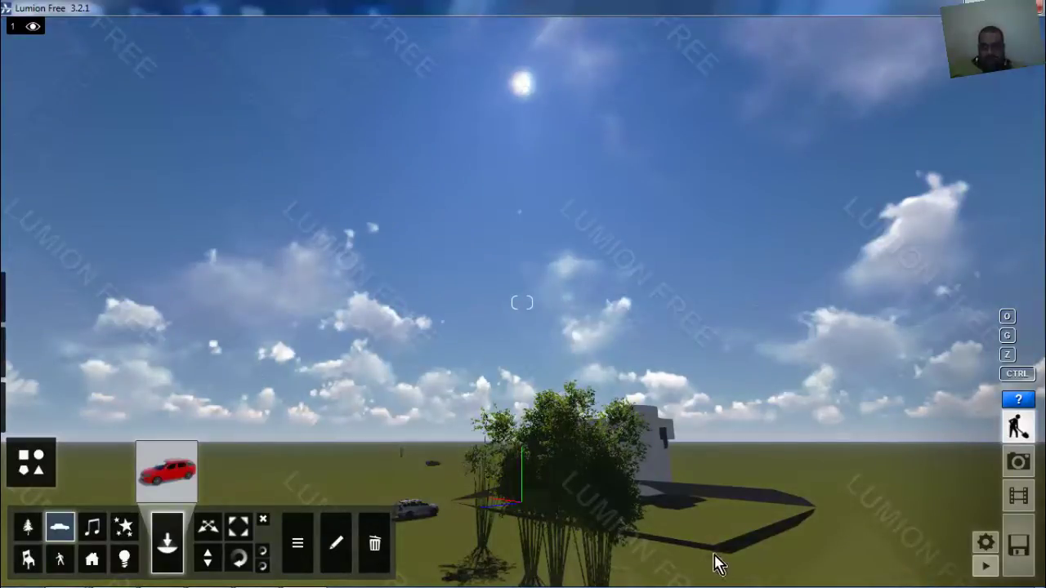
pyautogui.click(791, 553)
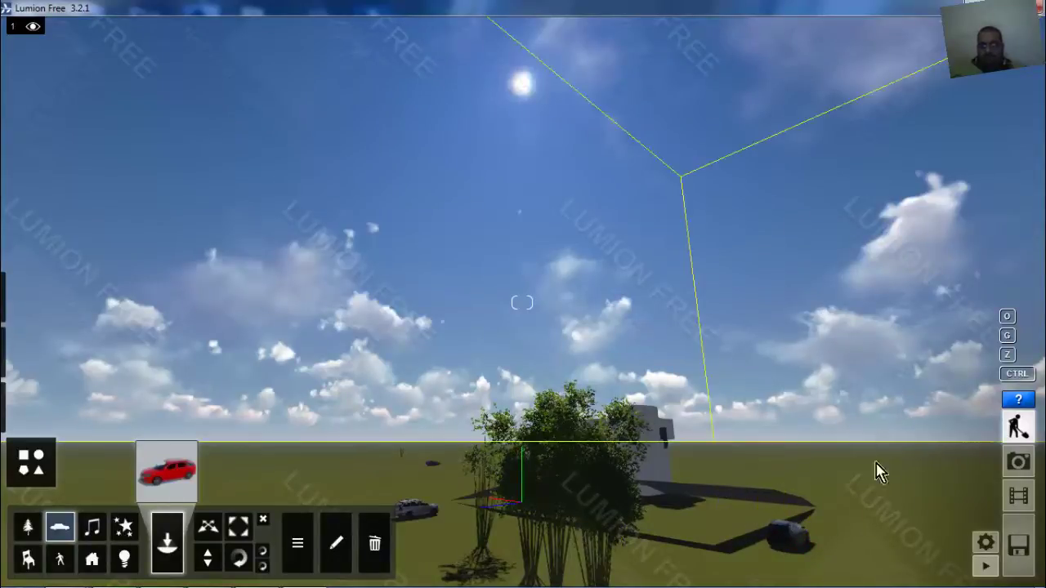
pyautogui.press('Escape')
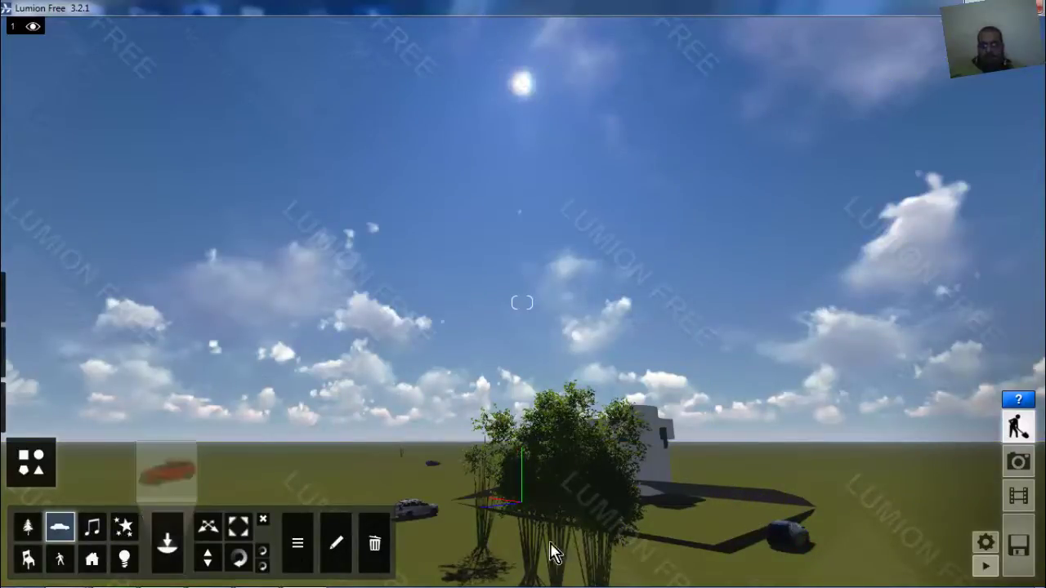
# Pick Boy_African_003_Idle from the Boys tab of the Character Library.
pyautogui.click(66, 566)
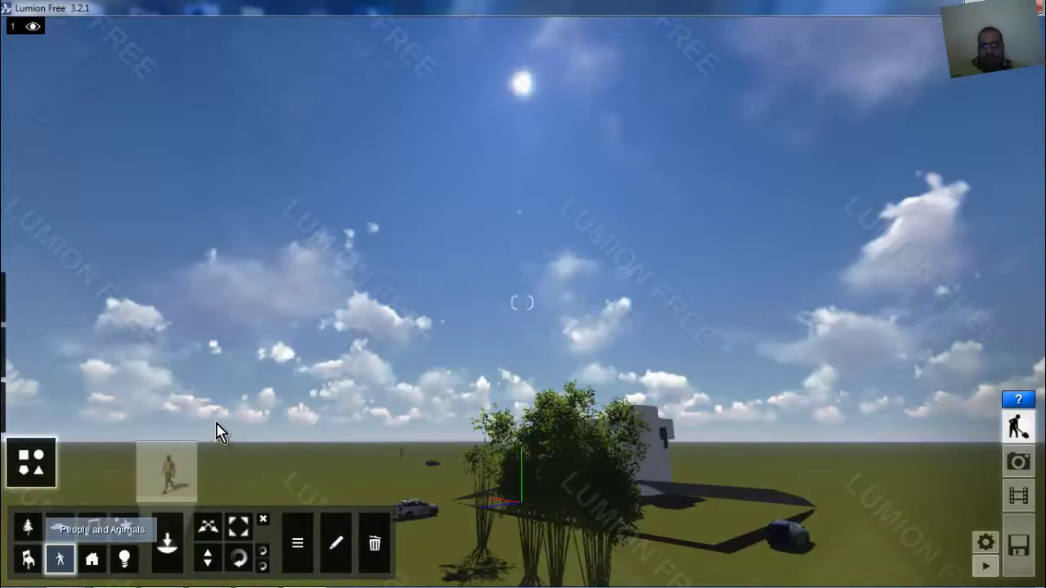
pyautogui.click(192, 483)
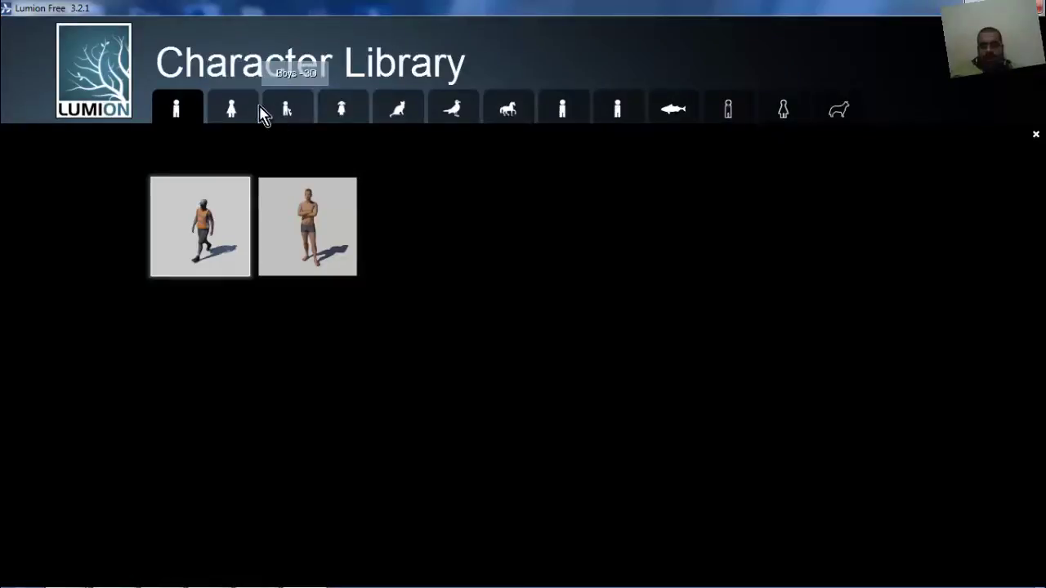
pyautogui.click(237, 113)
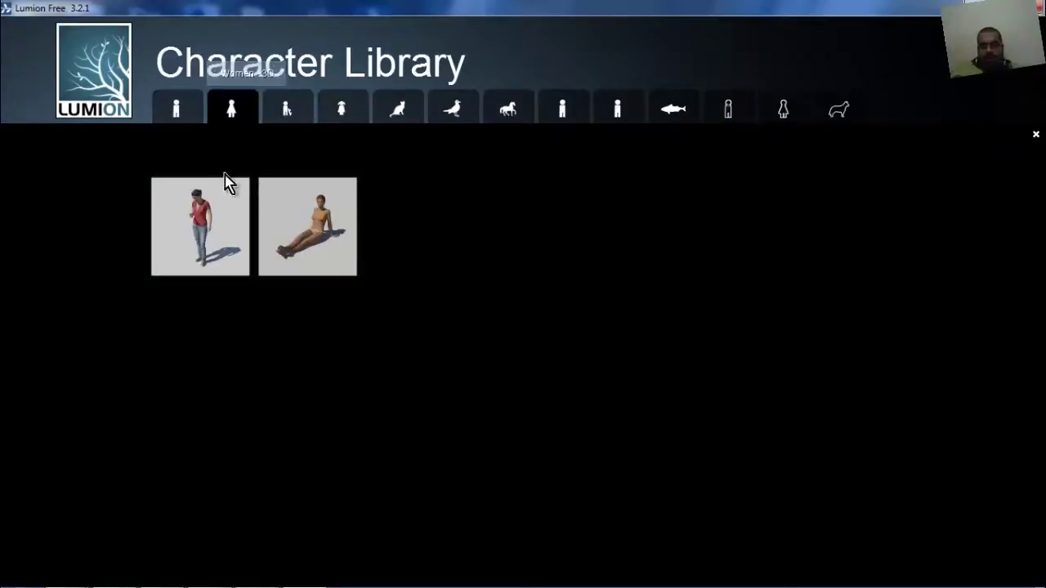
pyautogui.click(285, 115)
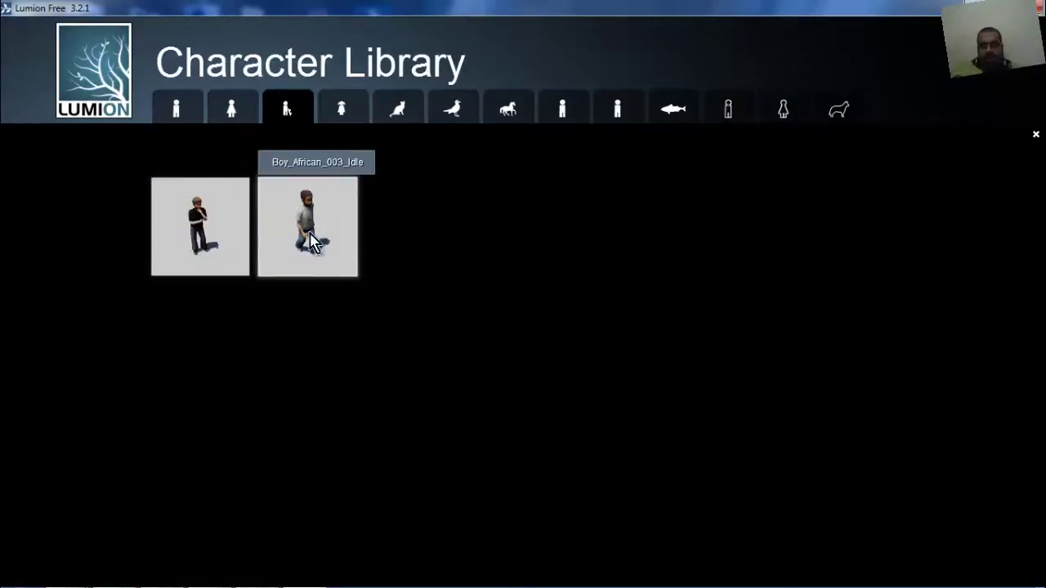
pyautogui.click(328, 258)
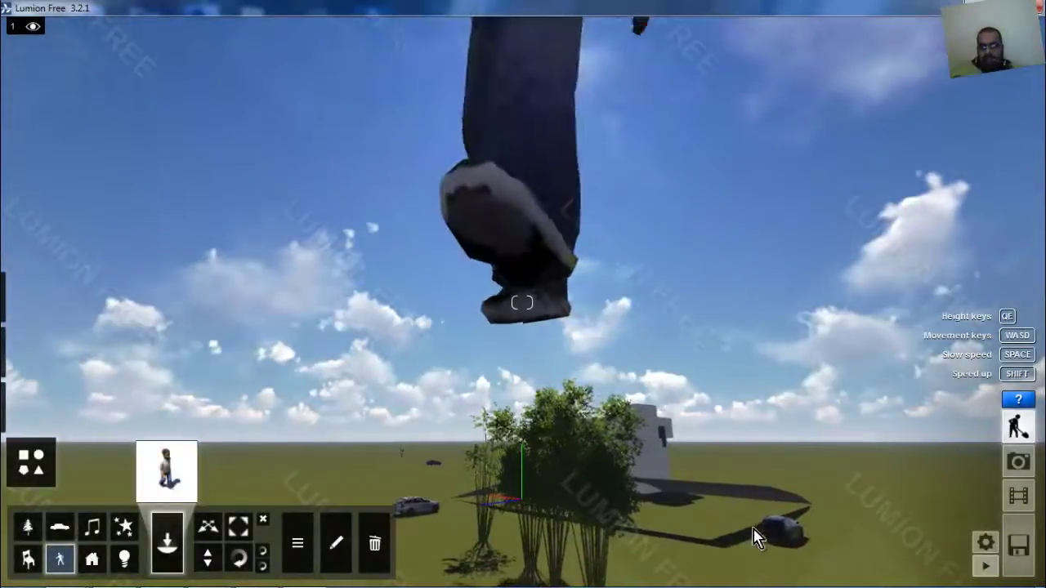
# Place two boy figures near the dark car and delete the giant floating figure.
pyautogui.click(823, 545)
pyautogui.click(834, 510)
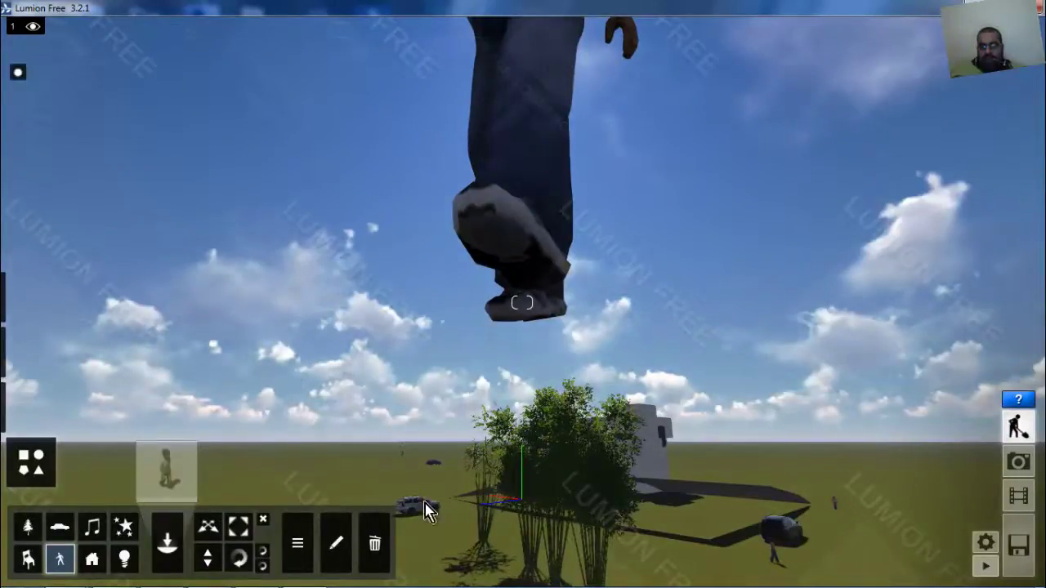
pyautogui.click(383, 536)
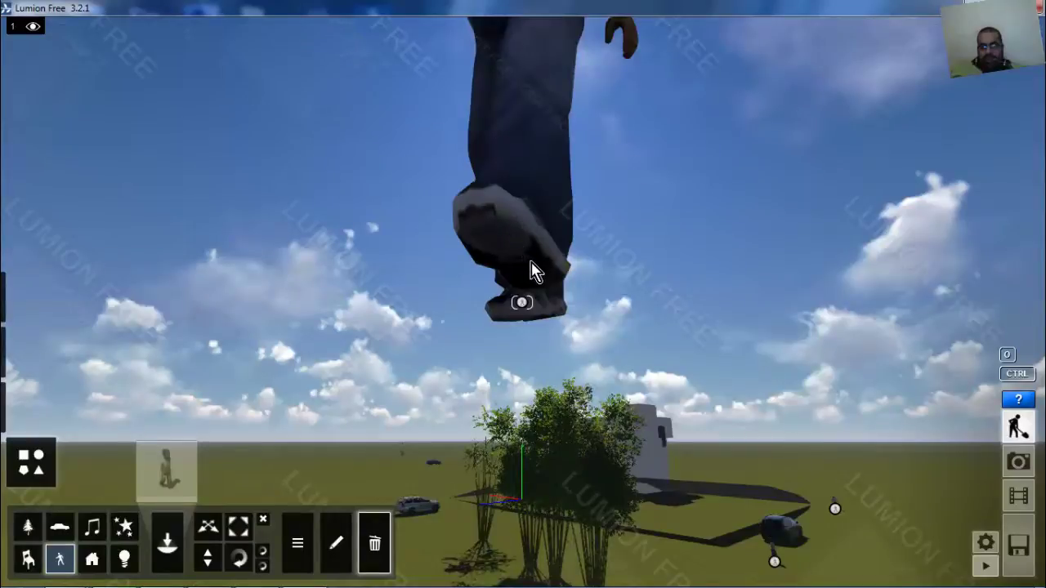
pyautogui.click(522, 307)
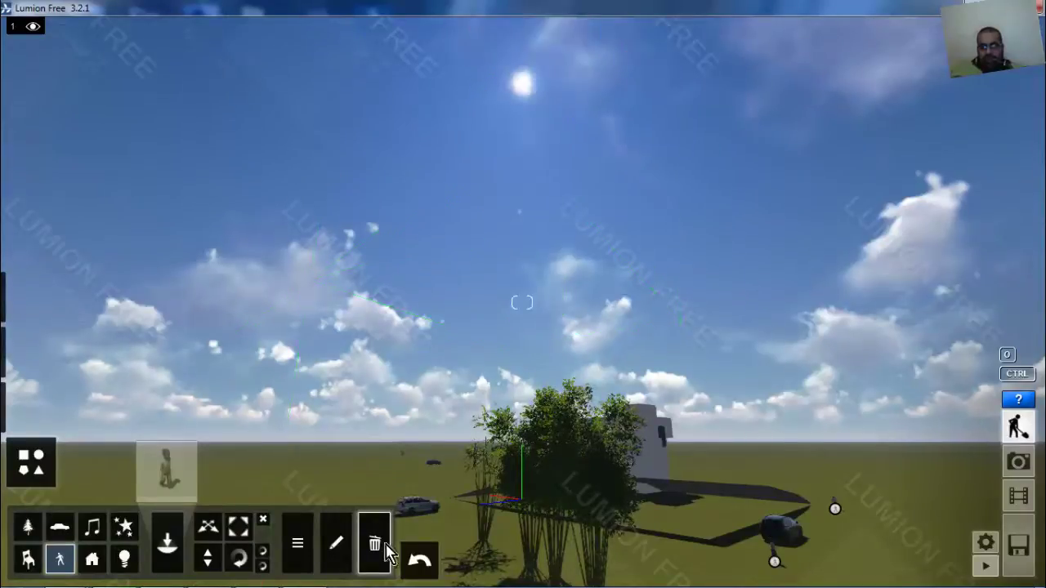
pyautogui.press('Escape')
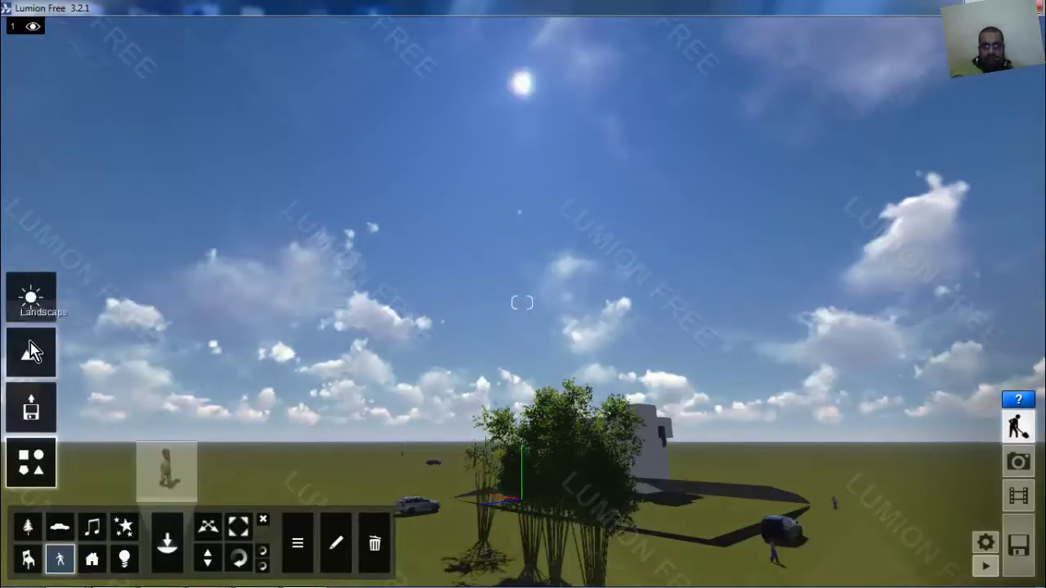
pyautogui.moveTo(31, 299)
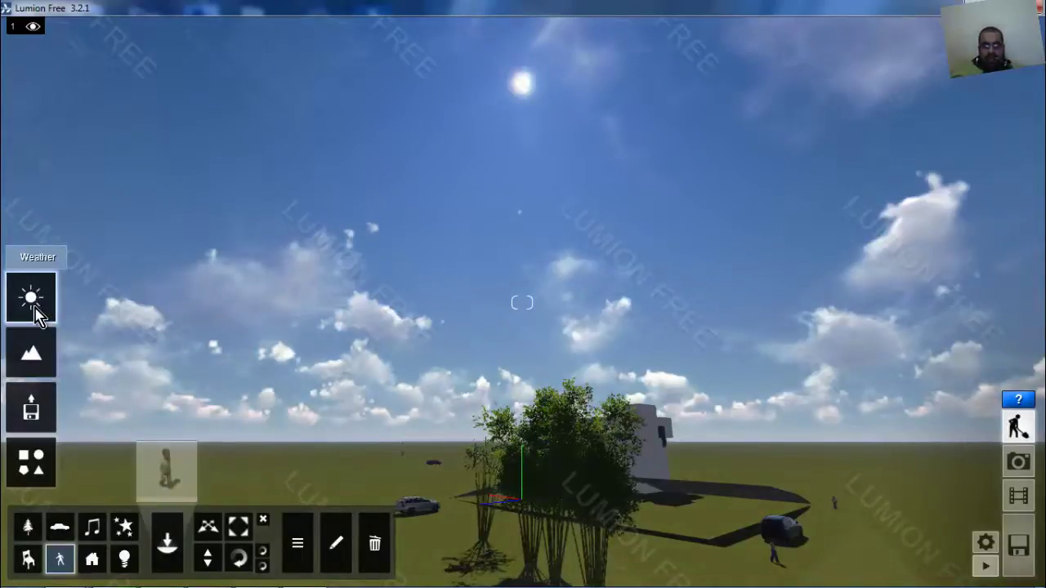
# Reduce the cloud amount and set sun brightness to 0.6 in the Weather settings.
pyautogui.click(32, 302)
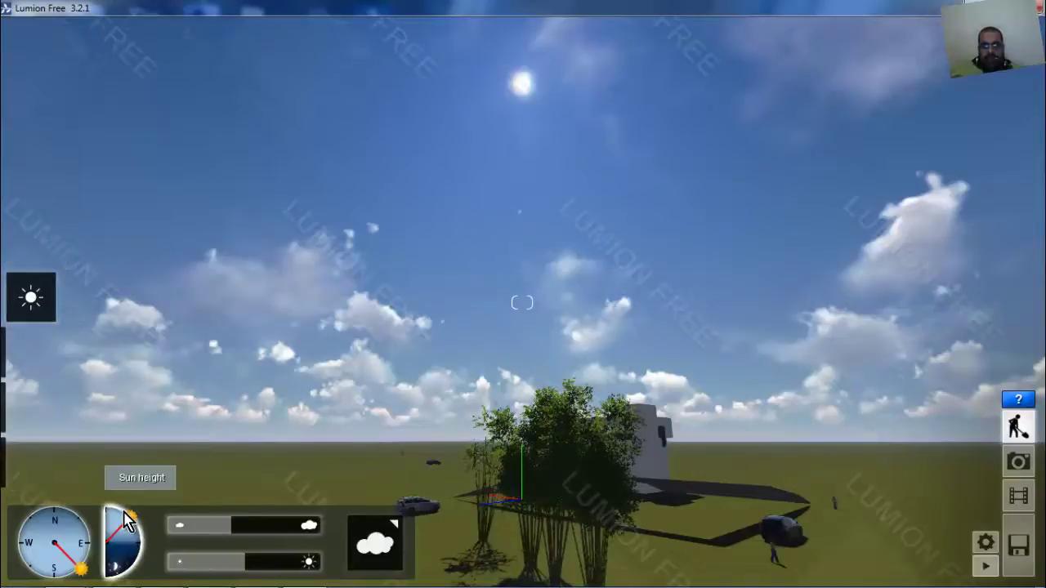
pyautogui.moveTo(236, 526)
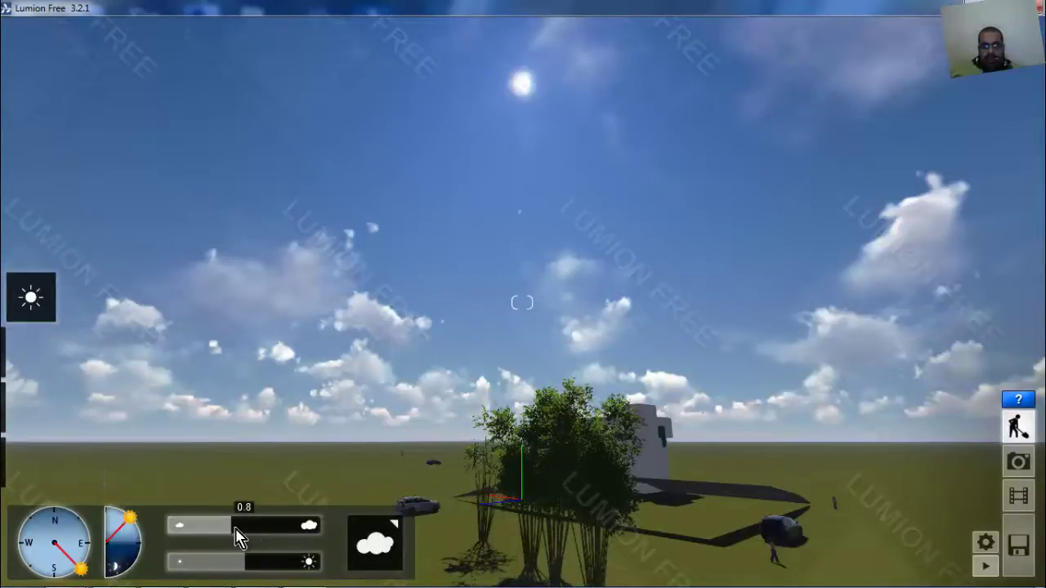
pyautogui.moveTo(274, 533)
pyautogui.mouseDown()
pyautogui.moveTo(292, 537)
pyautogui.moveTo(200, 529)
pyautogui.mouseUp()
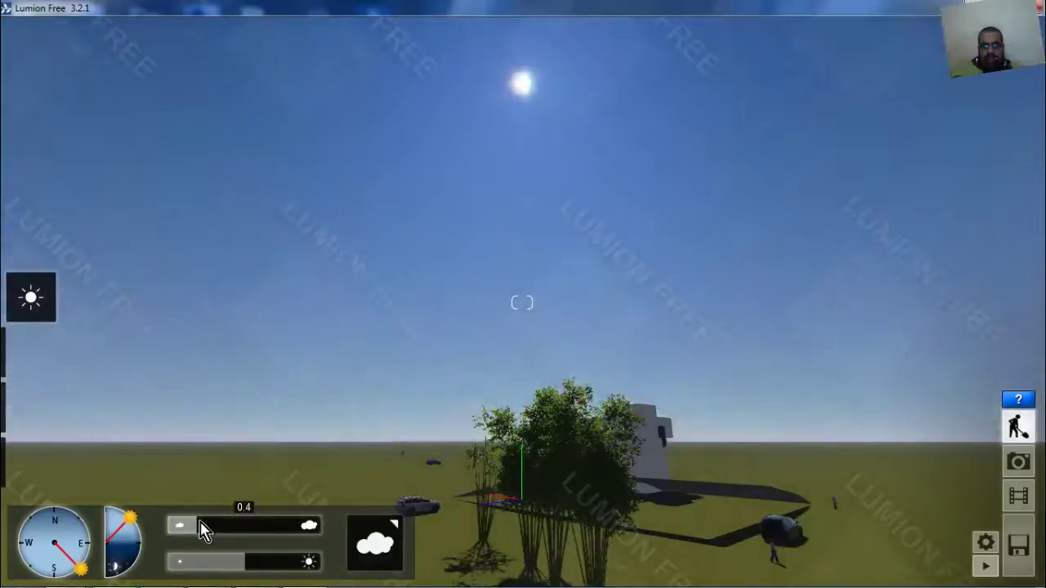
pyautogui.moveTo(216, 531); pyautogui.dragTo(223, 532)
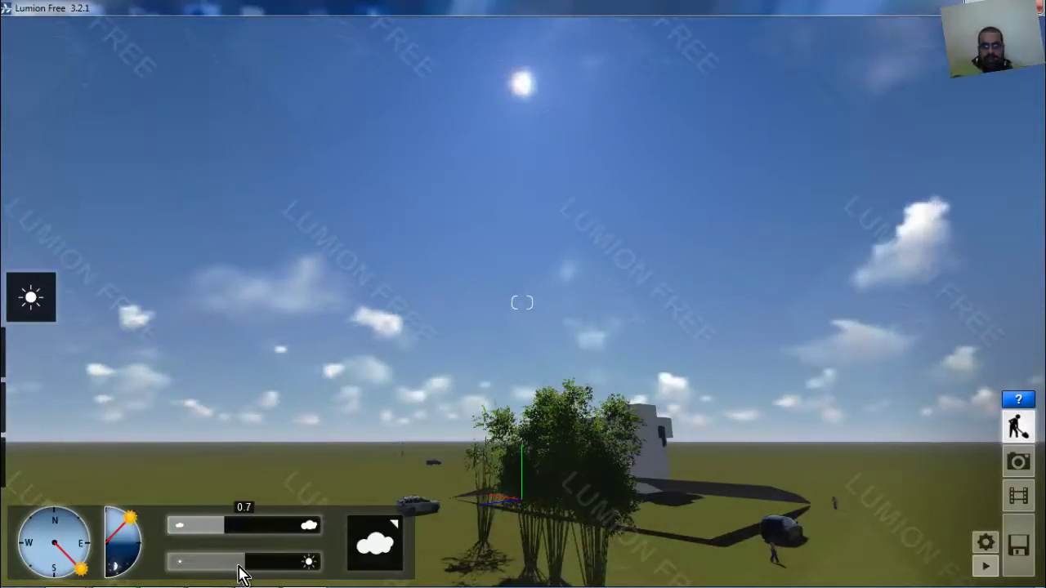
pyautogui.moveTo(239, 568)
pyautogui.mouseDown()
pyautogui.moveTo(207, 562)
pyautogui.moveTo(286, 570)
pyautogui.moveTo(260, 569)
pyautogui.mouseUp()
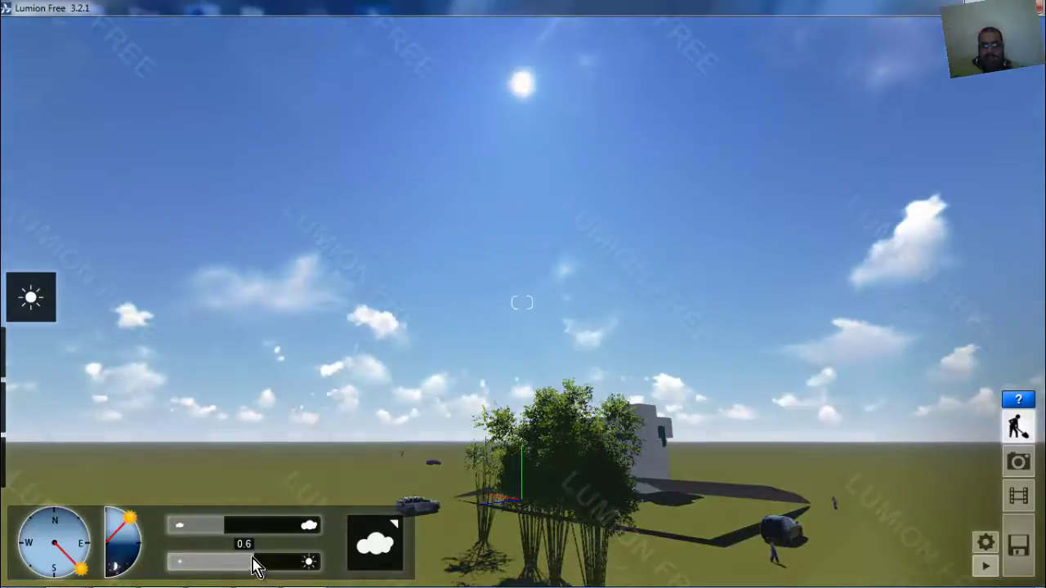
pyautogui.moveTo(127, 530)
pyautogui.mouseDown()
pyautogui.moveTo(140, 548)
pyautogui.moveTo(129, 516)
pyautogui.mouseUp()
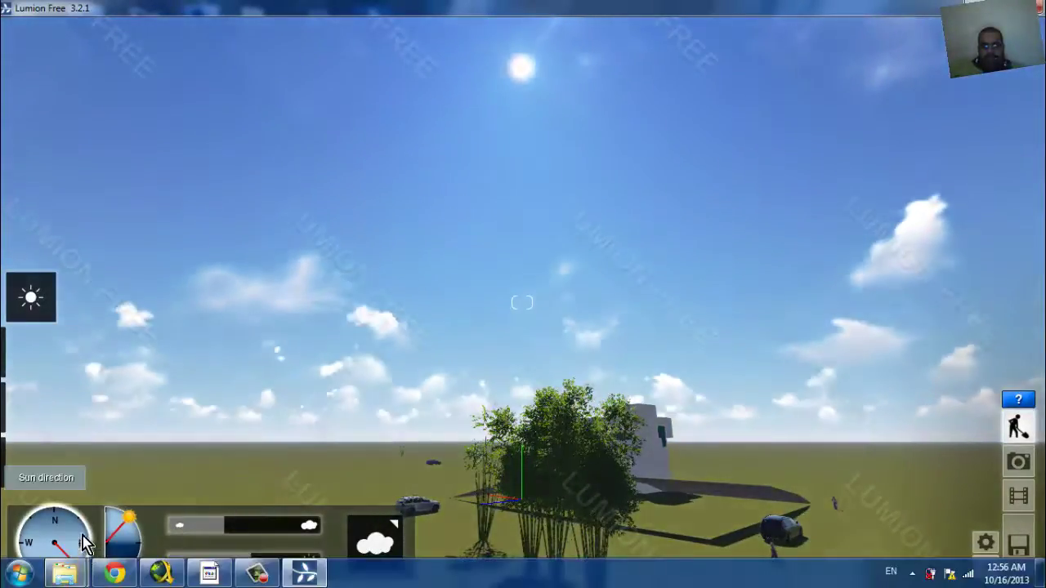
# Turn the sun direction dial so sunlight comes from the north-west.
pyautogui.moveTo(82, 541); pyautogui.dragTo(93, 572)
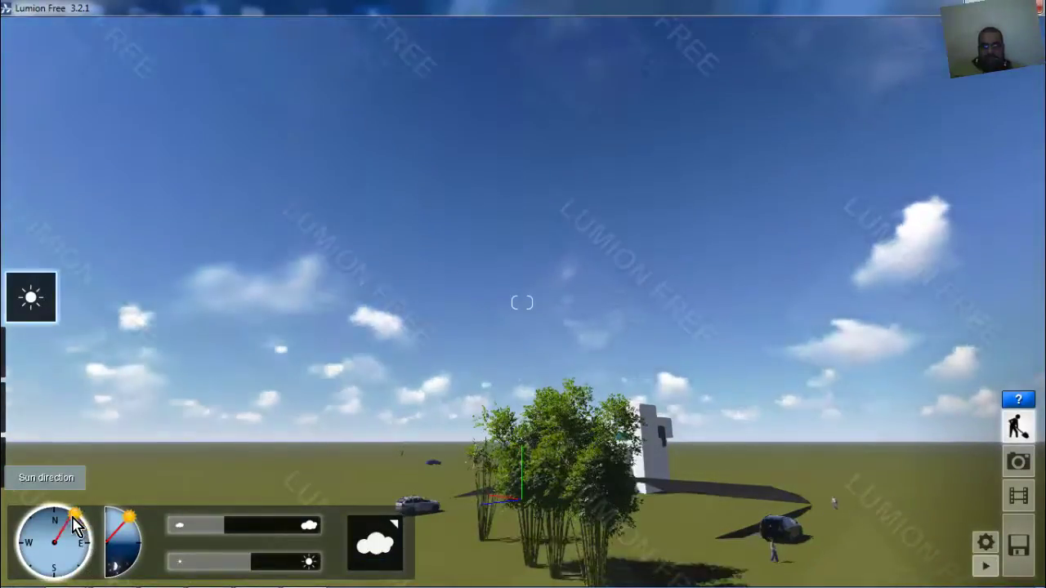
pyautogui.moveTo(78, 527)
pyautogui.mouseDown()
pyautogui.moveTo(29, 518)
pyautogui.moveTo(20, 536)
pyautogui.mouseUp()
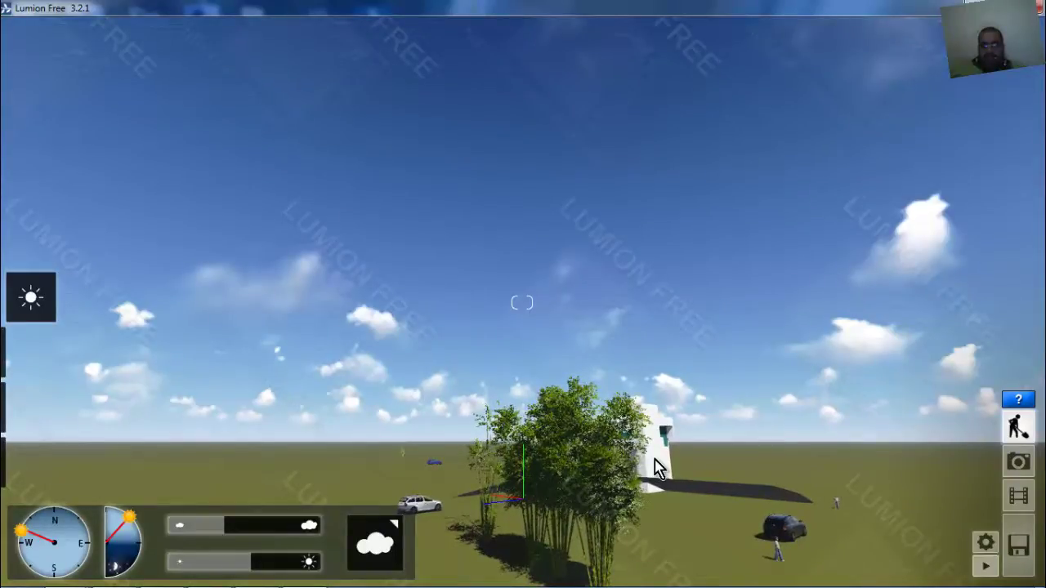
# Fly the camera forward through the bamboo up to the white house.
pyautogui.press('w')
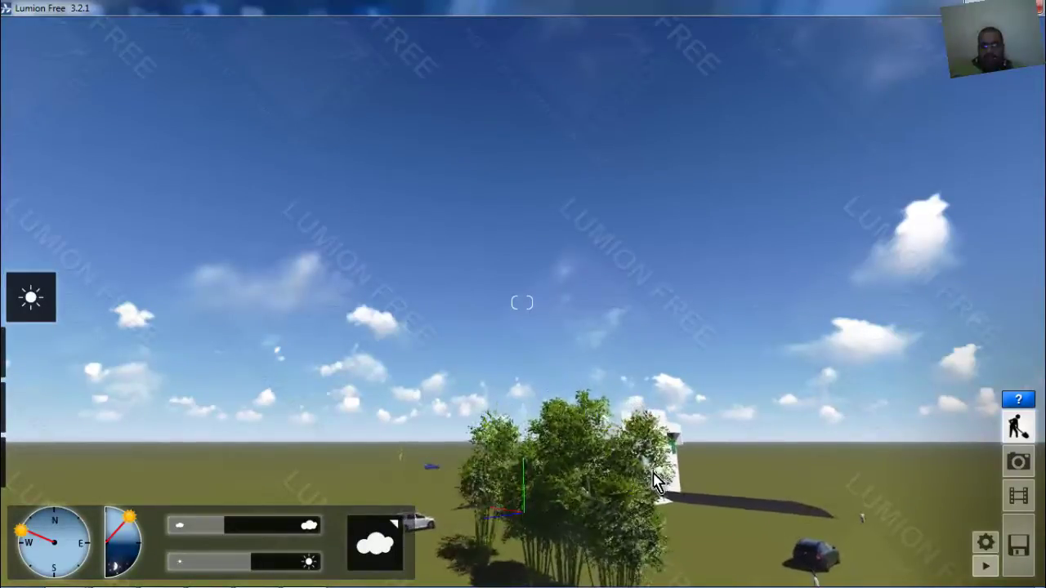
pyautogui.press('w')
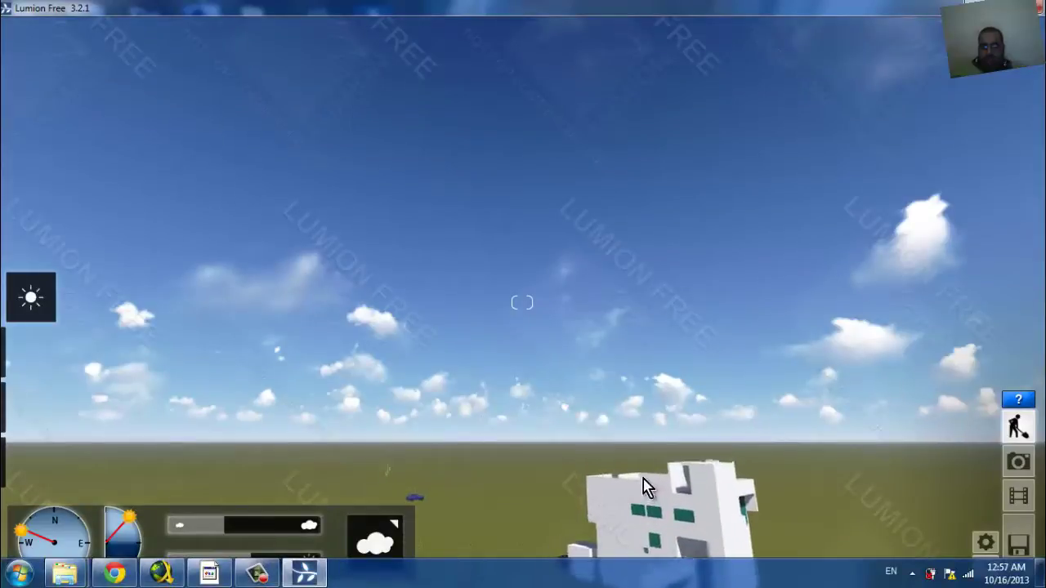